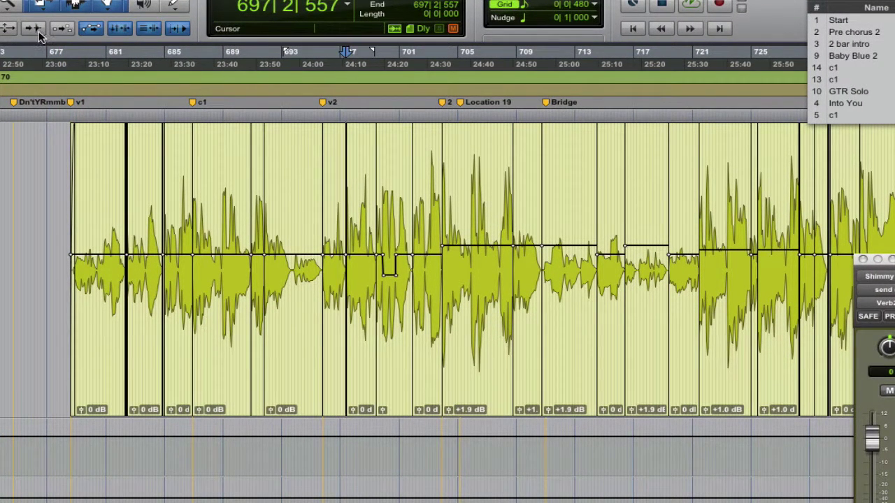
Turn on Tab to Transients and set the insertion point at 678|2|000 near the vocal clip's start.
click(39, 32)
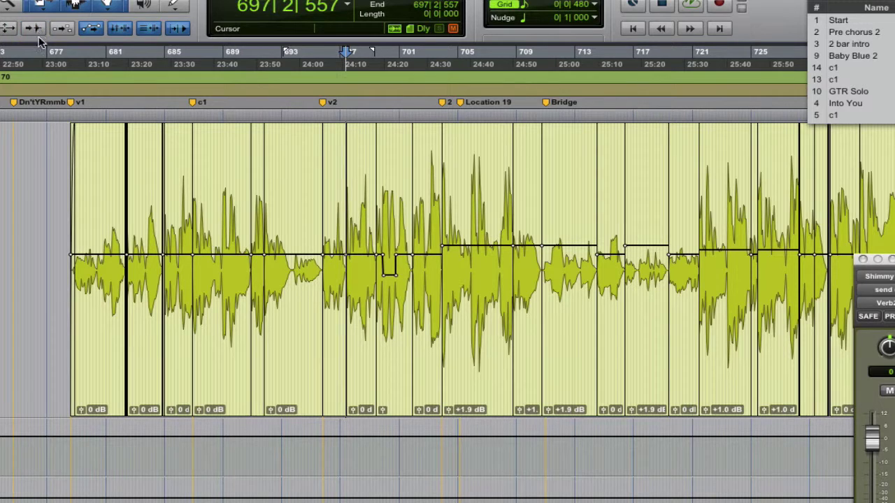
click(65, 174)
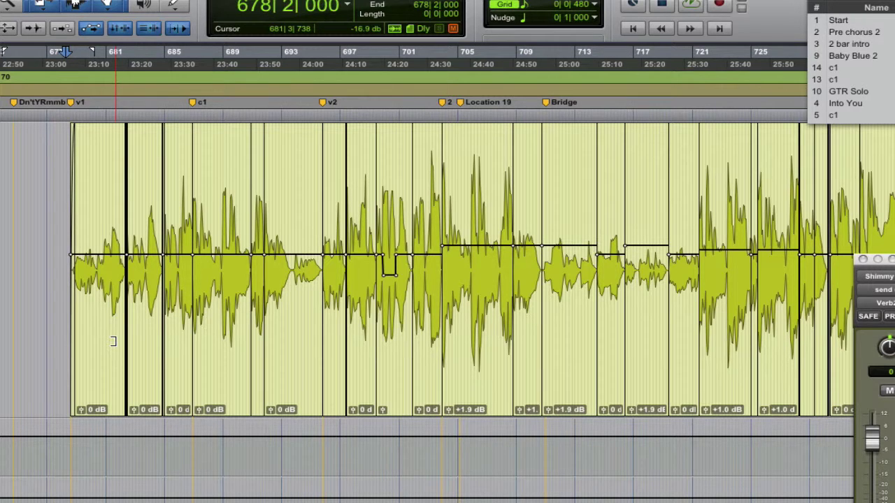
Step the insertion point along successive clip boundaries until it reaches 695|4|097.
key(Tab)
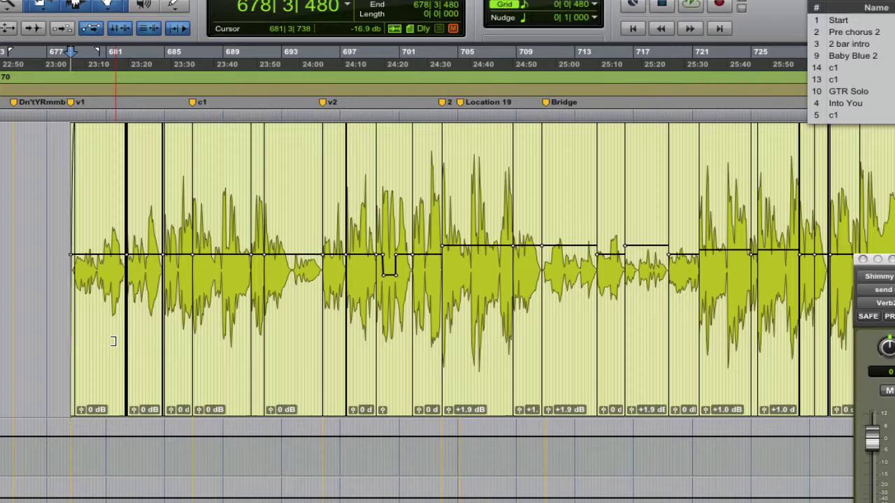
key(KP_Add)
key(Tab)
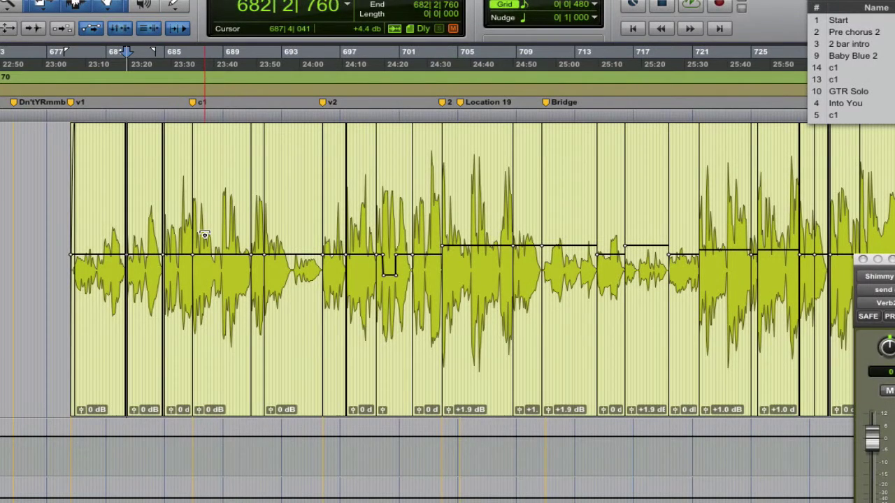
key(Tab)
key(Tab)
key(Tab)
key(Tab)
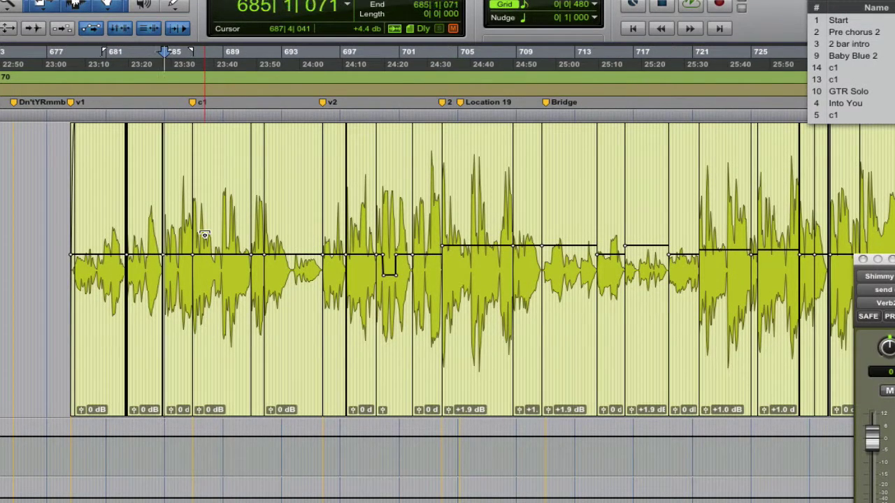
key(Tab)
key(Tab)
key(Tab)
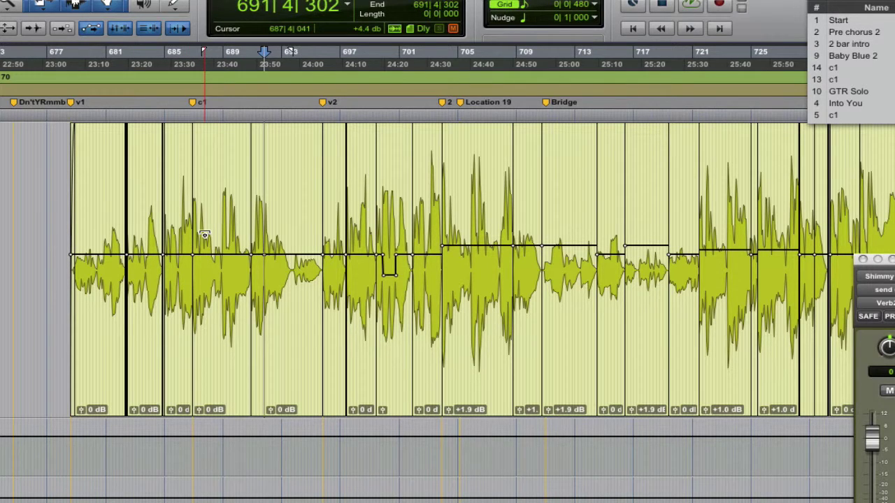
key(Tab)
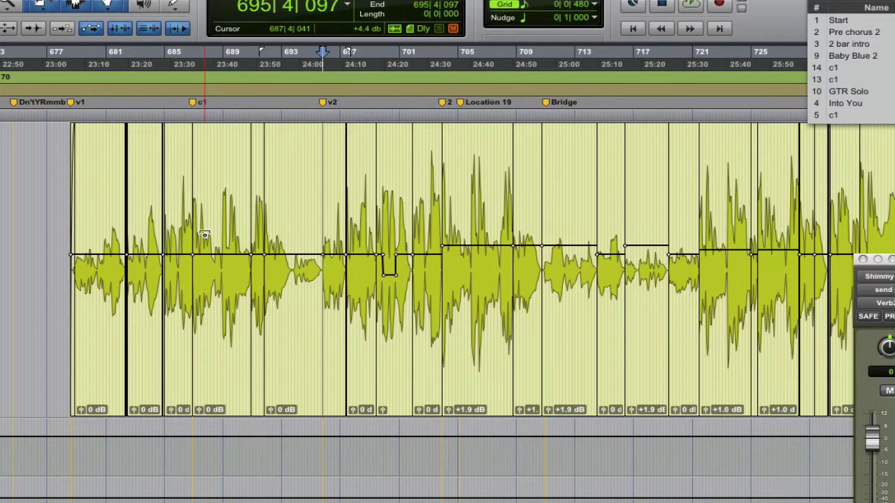
Delete the first Shimmy clip's fade-in and trim its start back to 677|1|000.
click(89, 379)
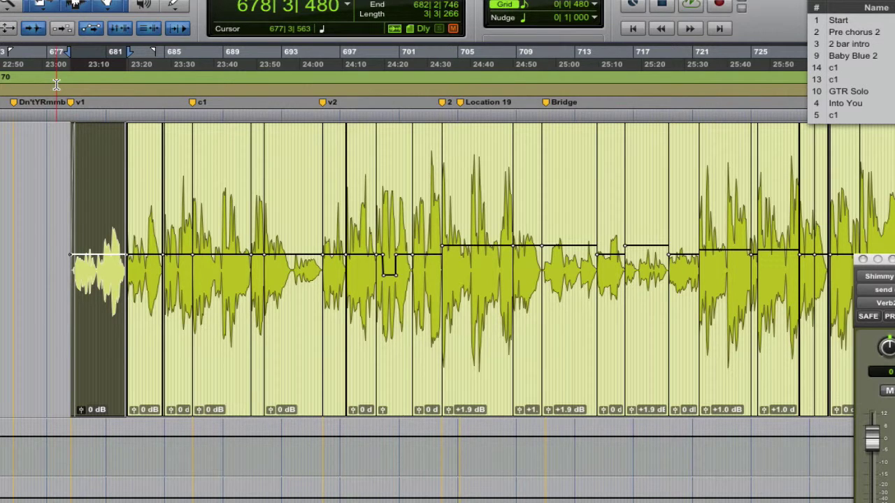
key(super+bracketright)
key(super+bracketright)
key(super+bracketright)
key(super+bracketright)
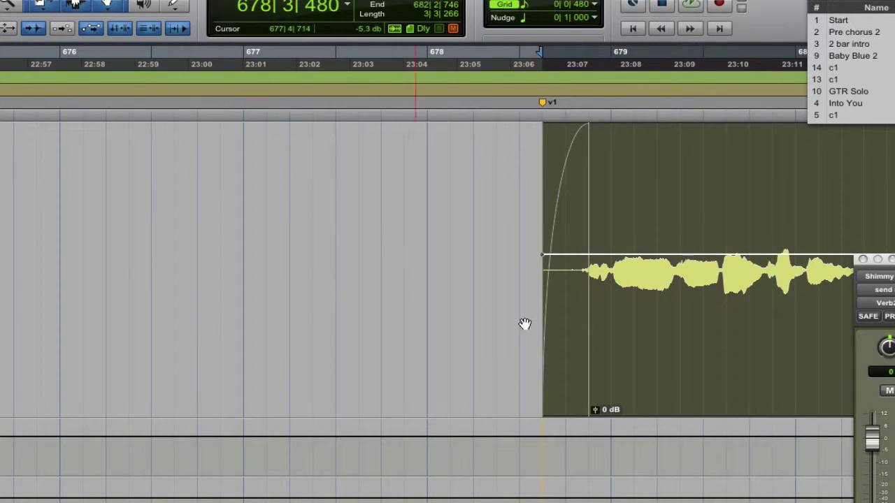
click(504, 365)
click(564, 362)
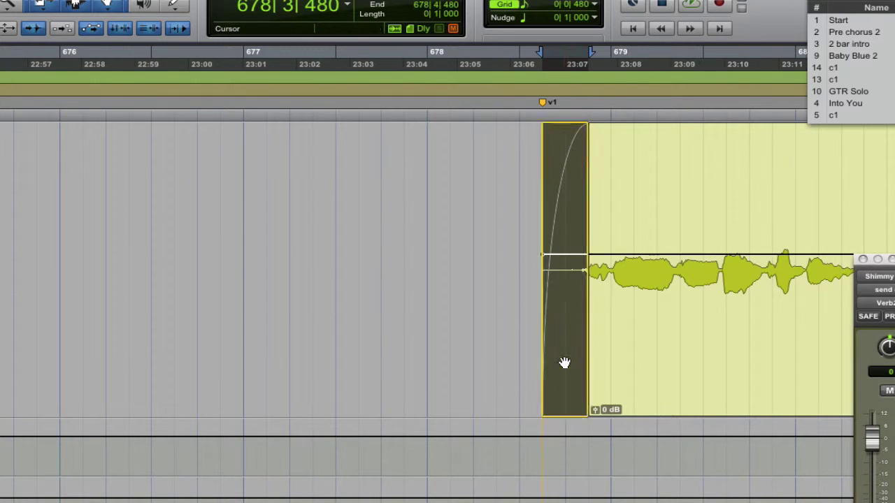
key(Delete)
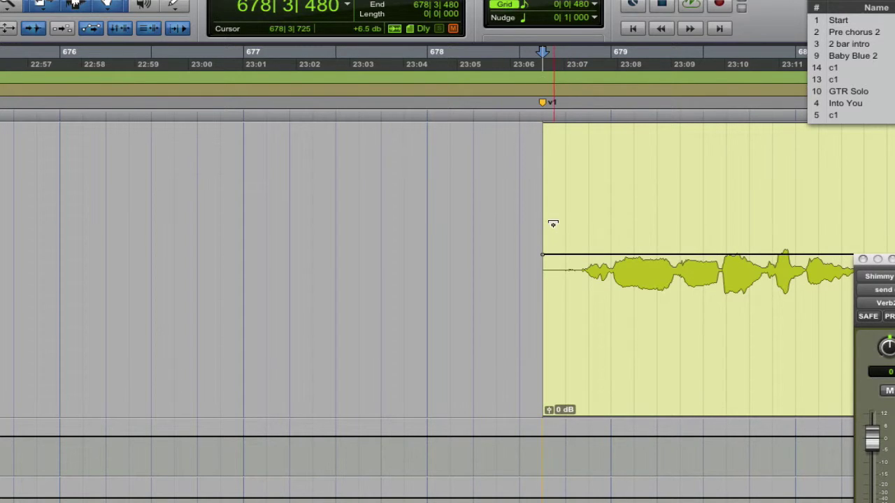
drag(550, 219, 243, 221)
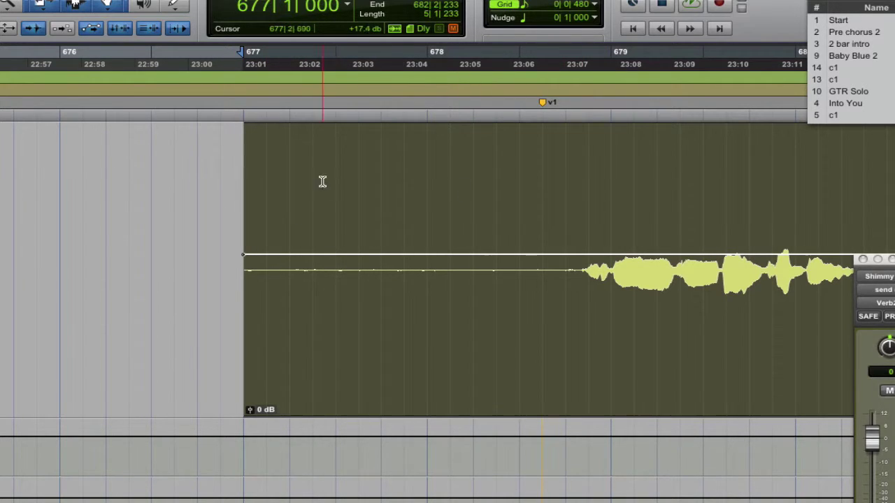
Split the first clip at the vocal onset 678|4|356 and delete the silent lead-in before it.
click(201, 186)
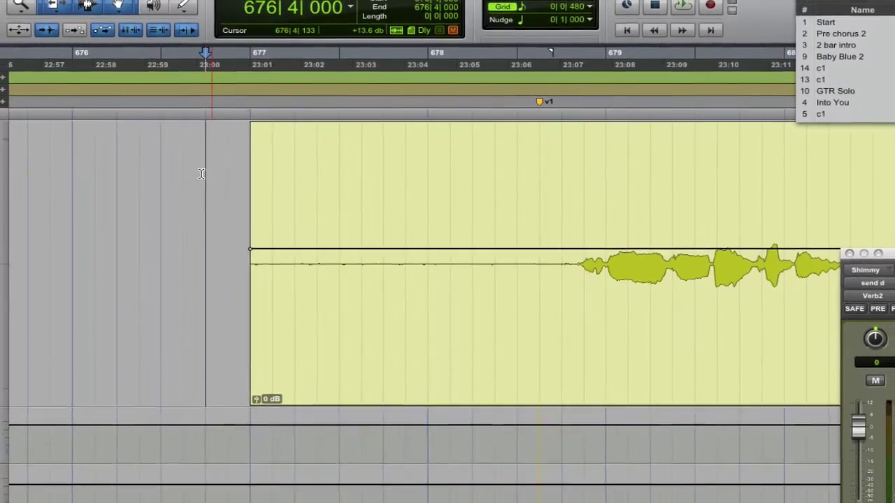
key(Tab)
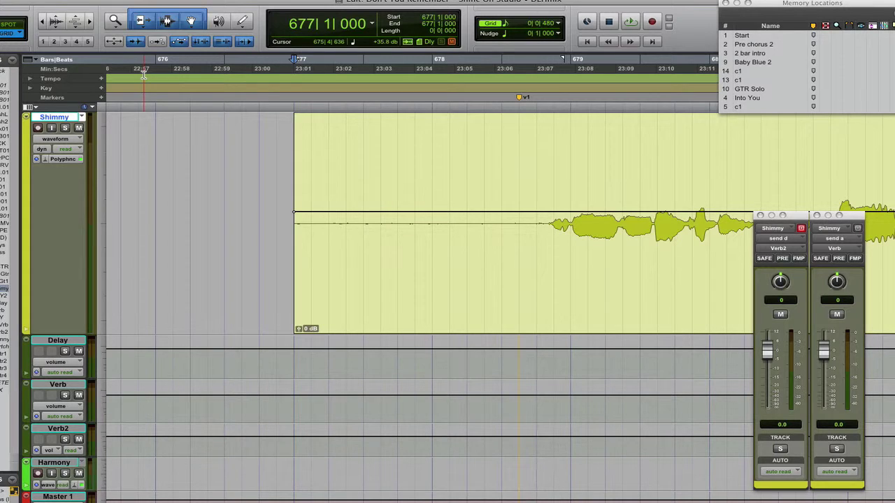
key(Tab)
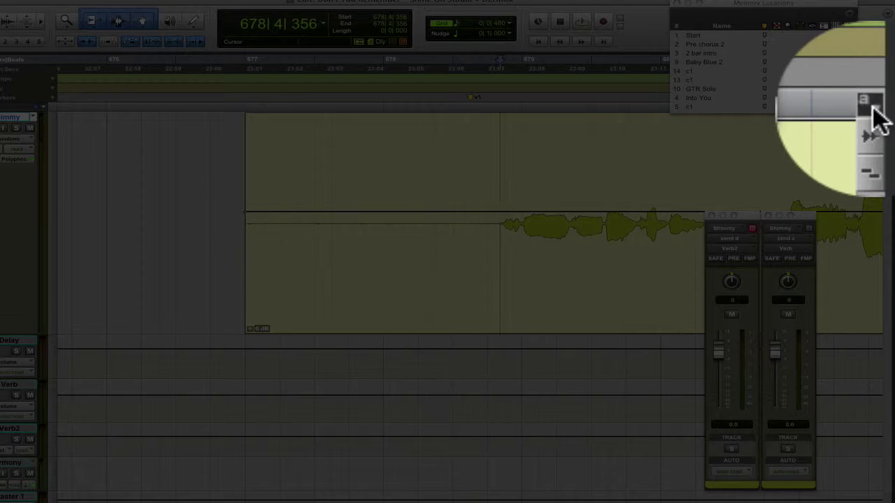
click(877, 115)
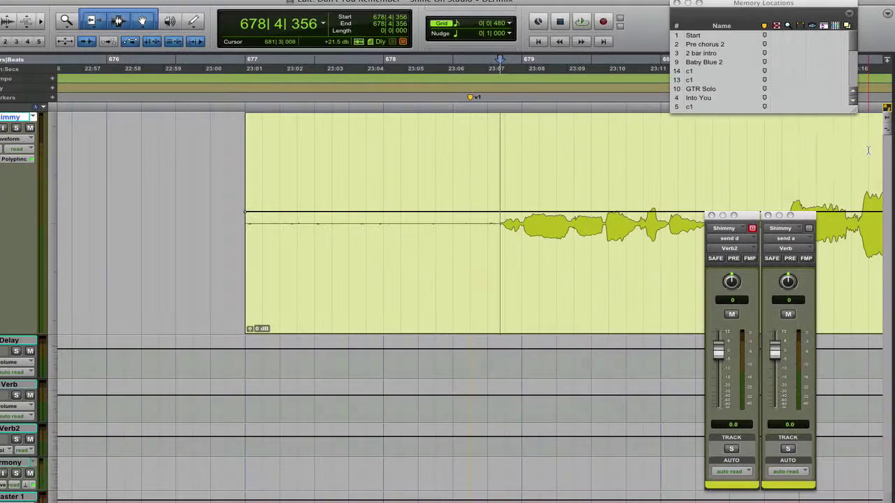
key(b)
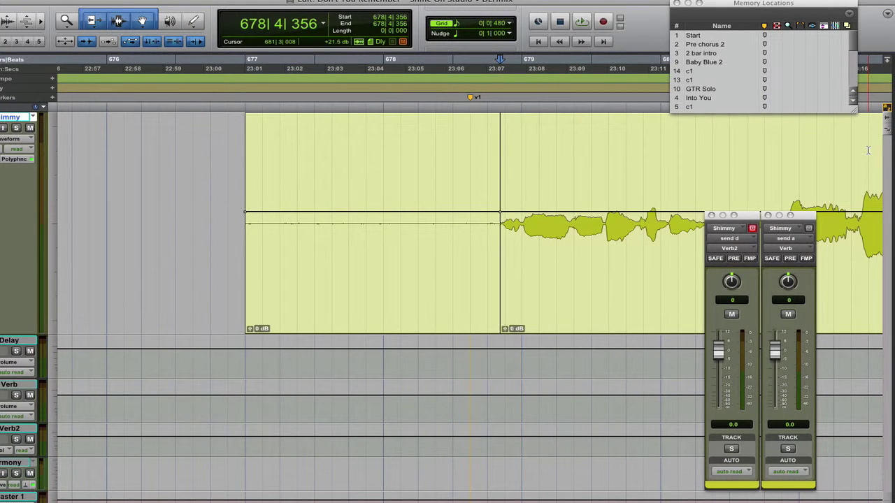
click(386, 287)
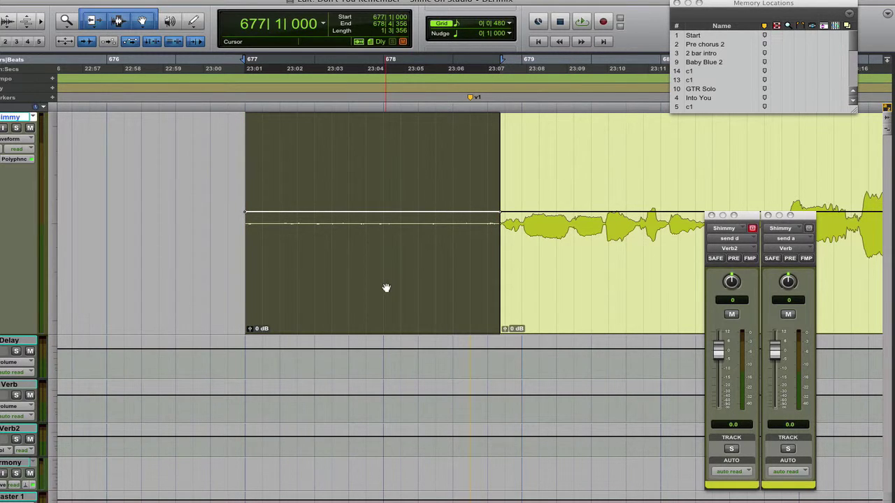
key(Delete)
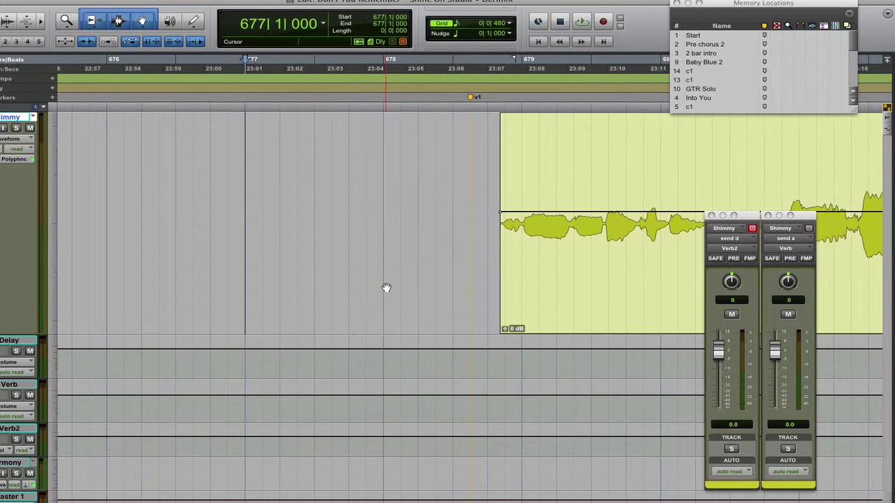
click(503, 116)
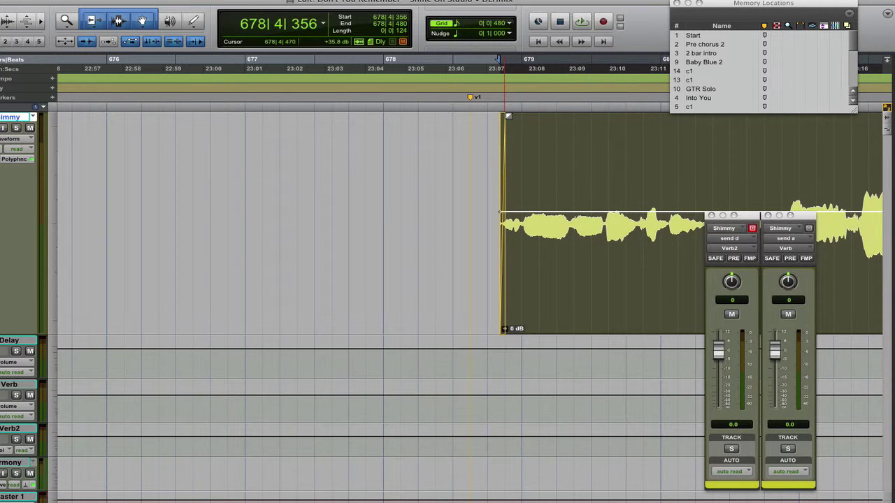
click(510, 115)
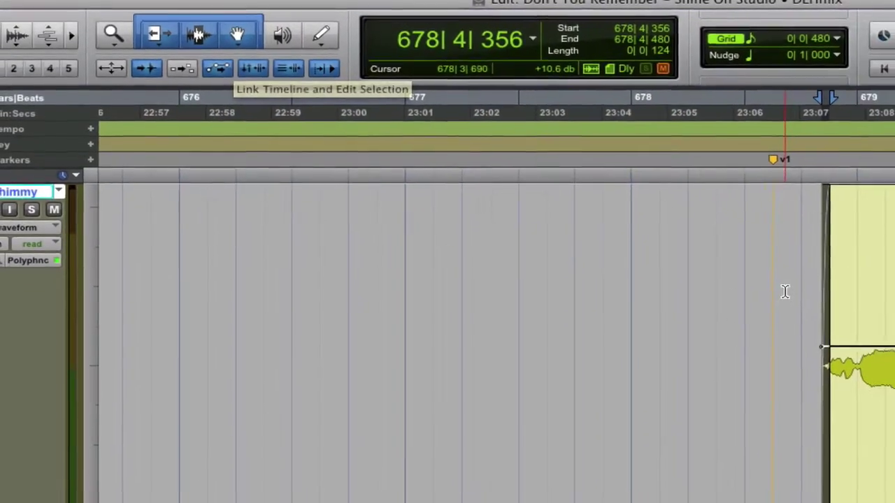
Place the insertion point at 678|3|480, just left of the vocal clip near marker v1.
click(867, 328)
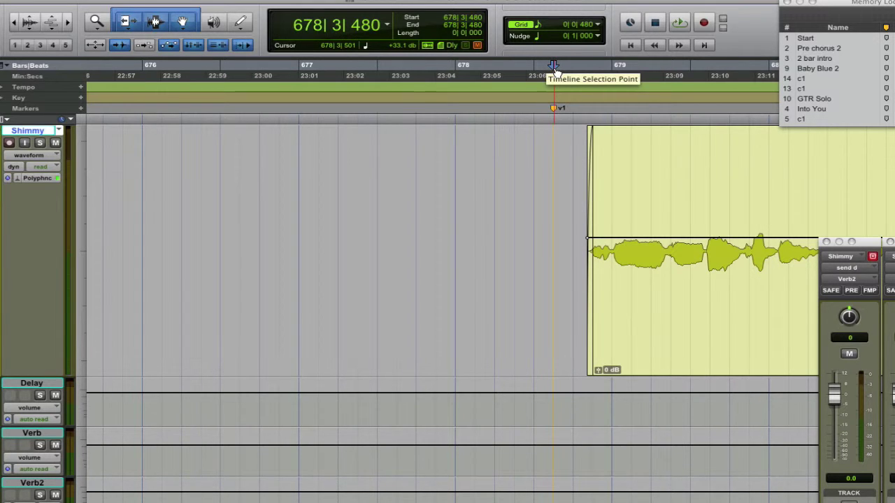
key(space)
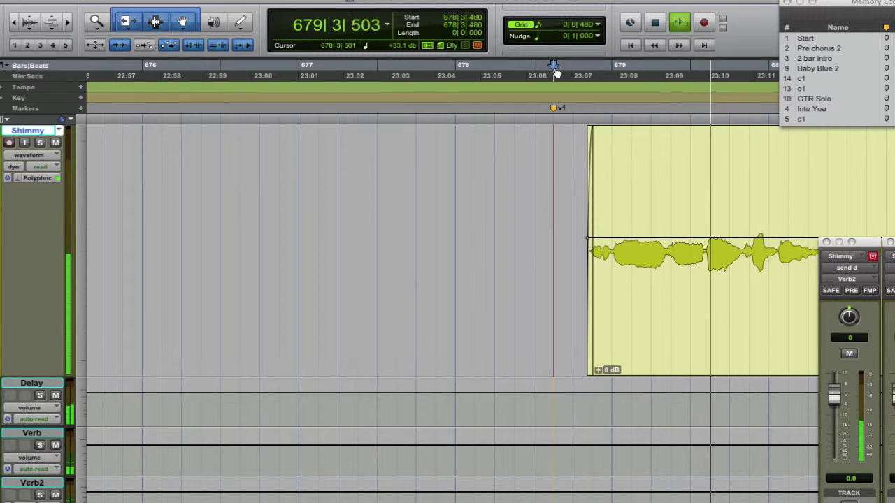
key(space)
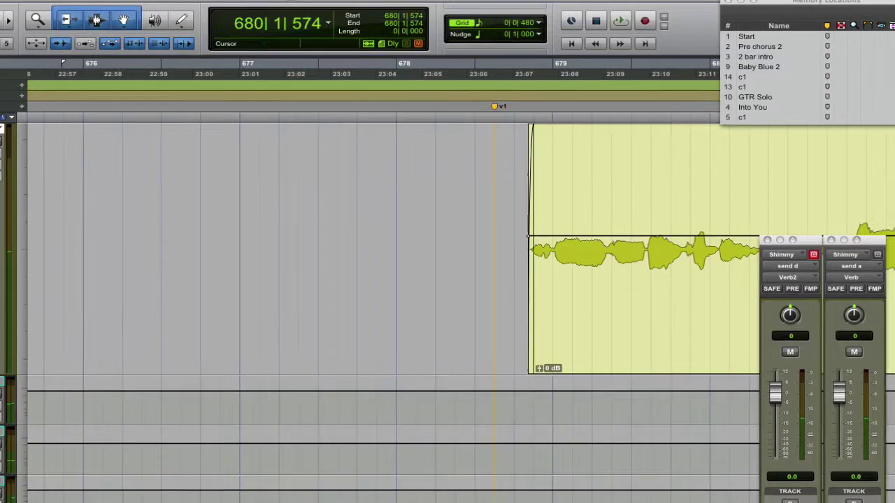
drag(769, 2, 242, 196)
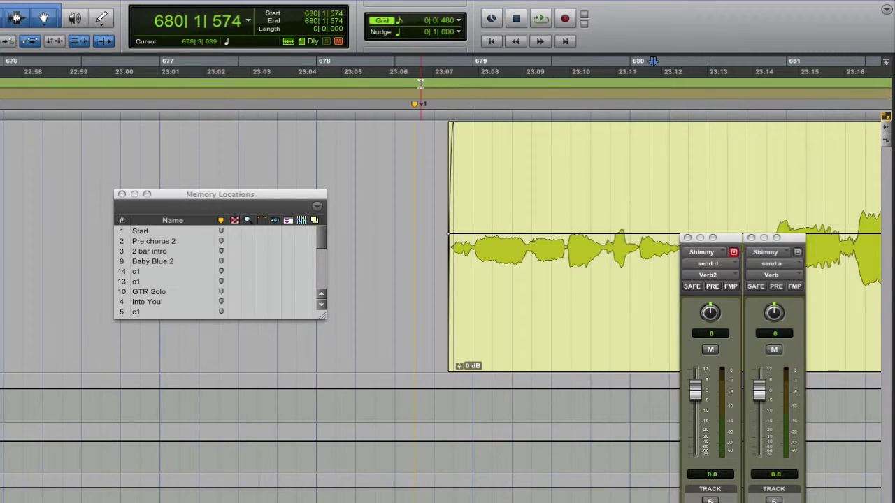
key(space)
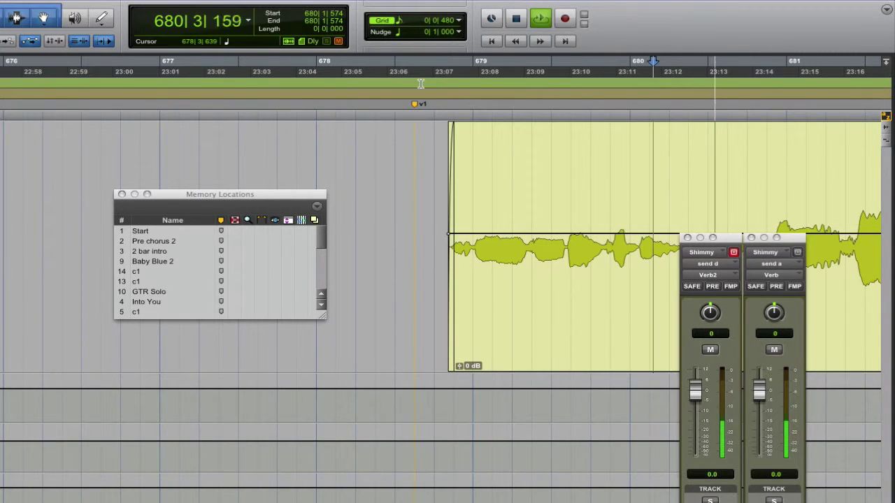
key(space)
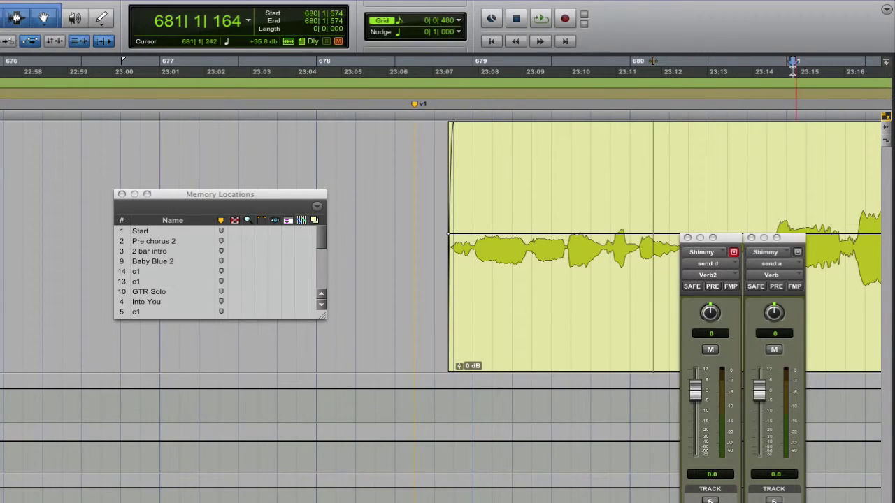
key(space)
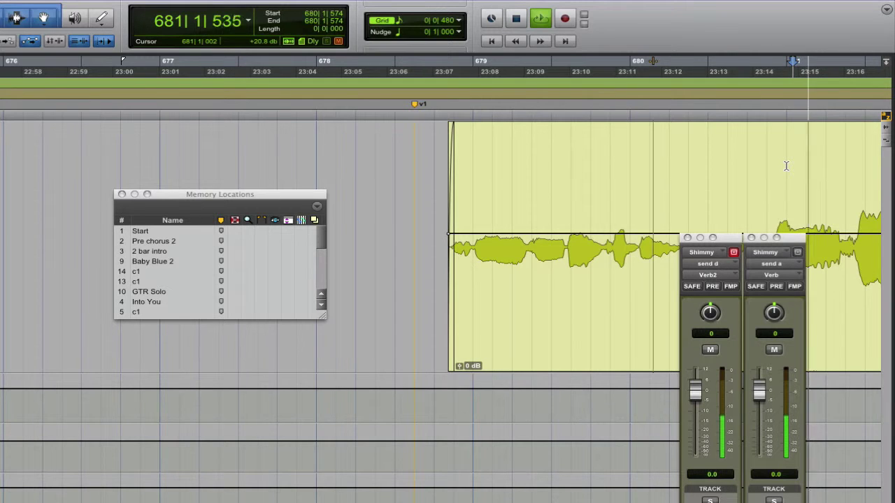
key(space)
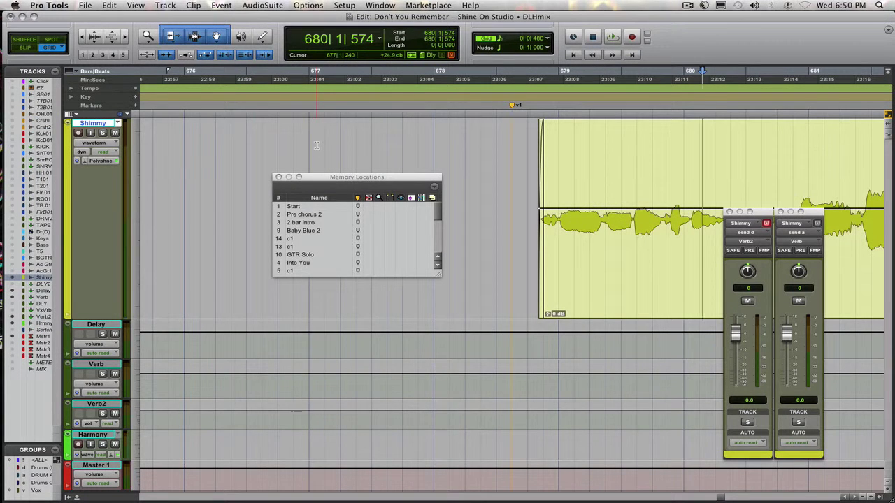
Audition the vocal from 678|4|000, stopping at 679|3|604, then disable Insertion Follows Playback.
key(space)
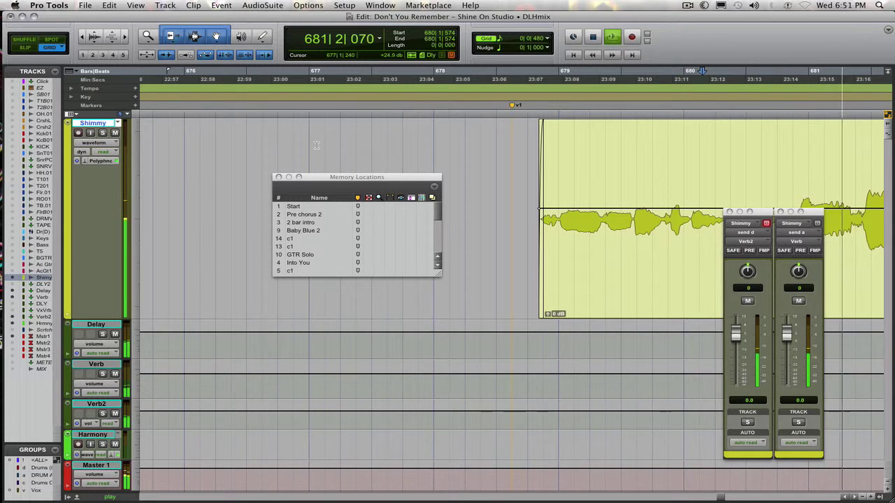
key(space)
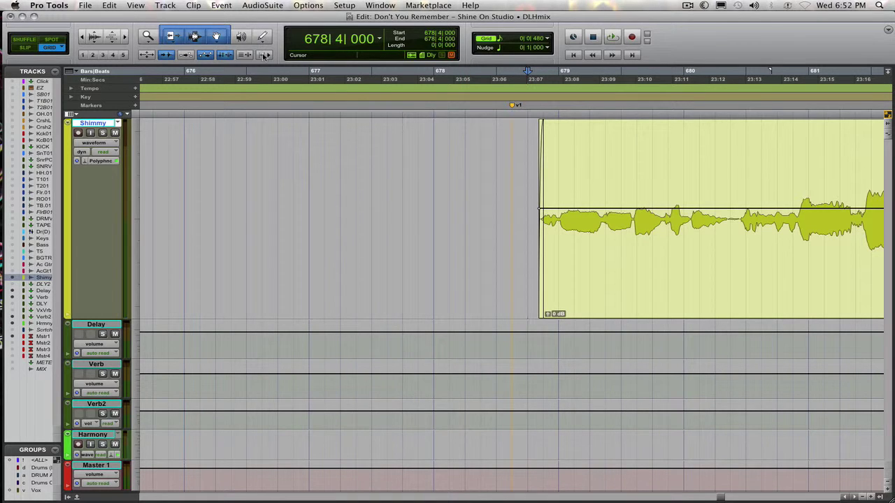
key(space)
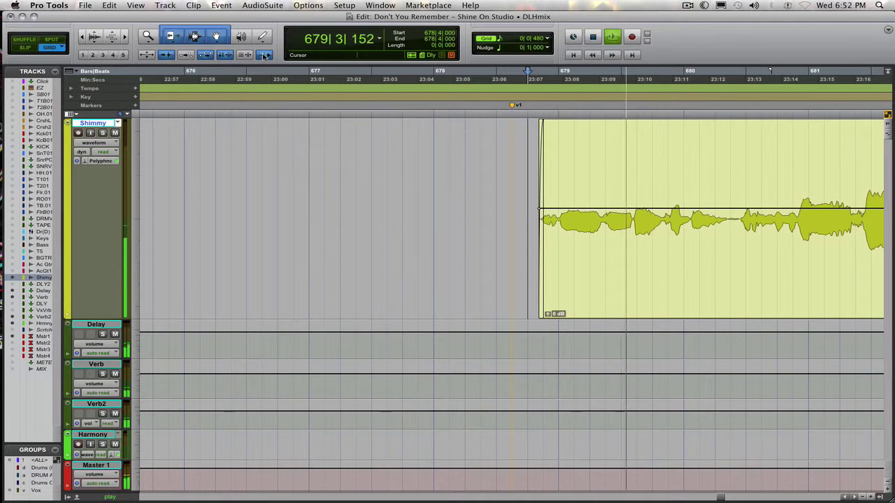
key(space)
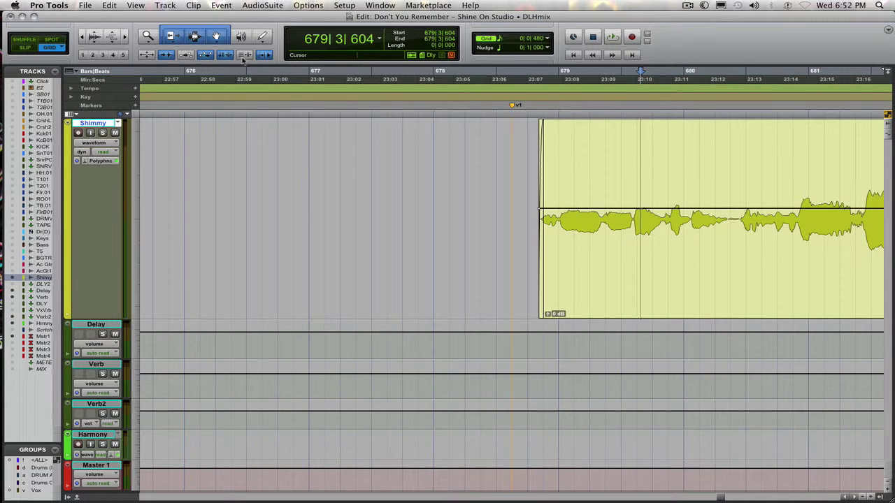
click(265, 55)
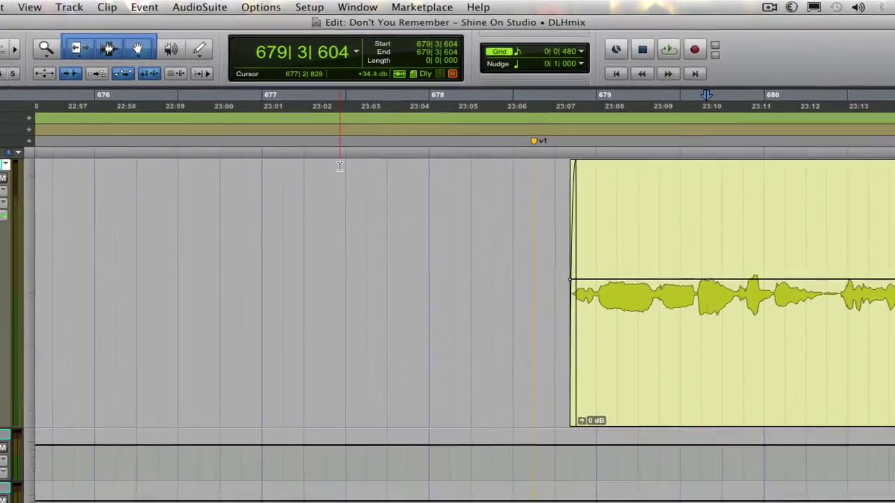
Re-enable Insertion Follows Playback and audition the vocal, leaving the insertion point at 682|1|151.
key(space)
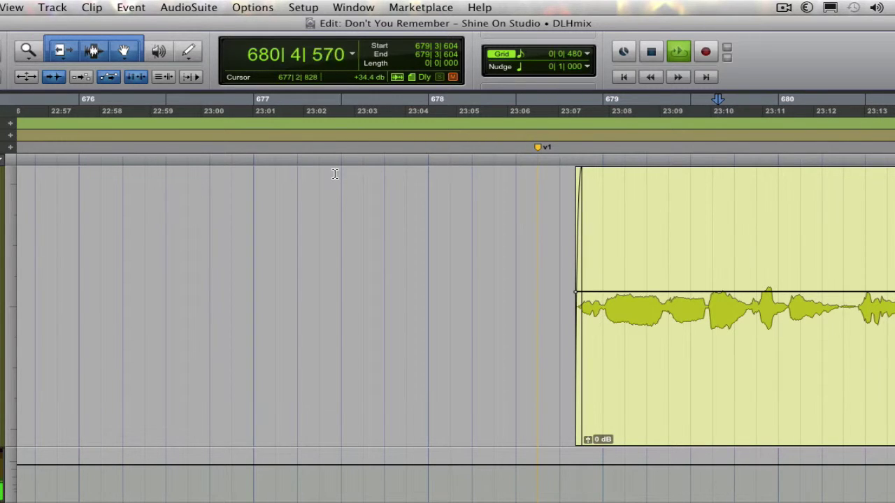
key(space)
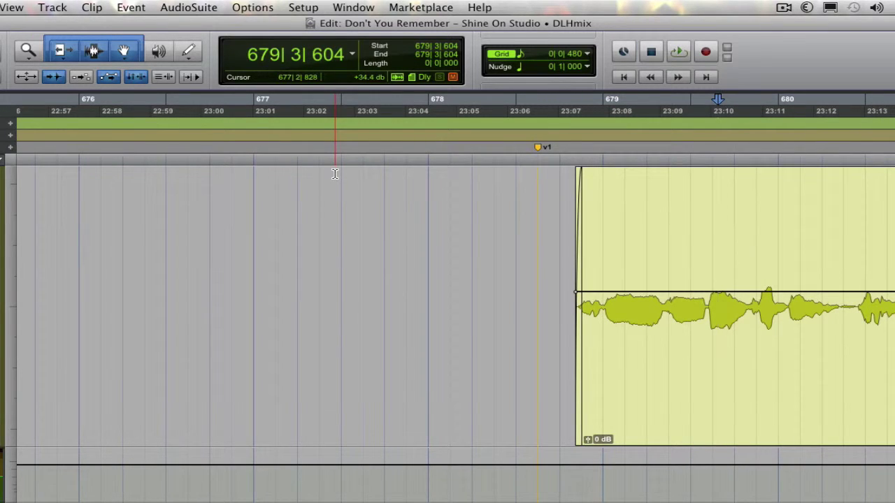
click(191, 77)
key(space)
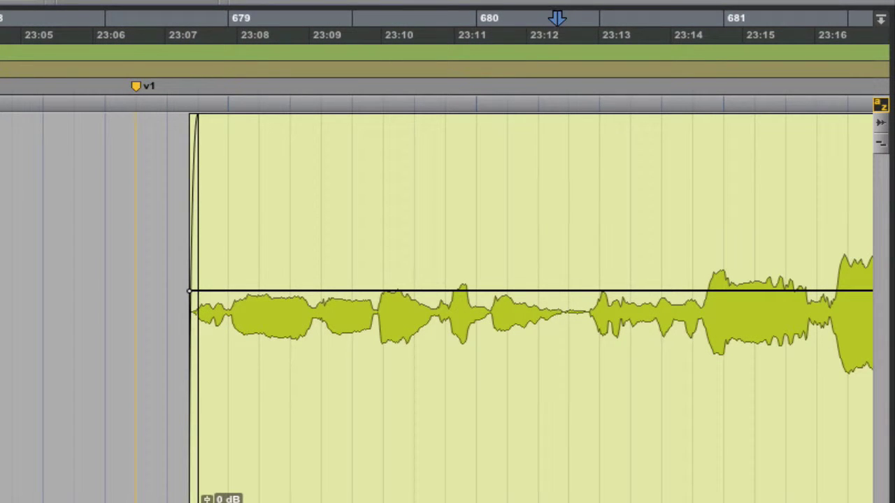
key(space)
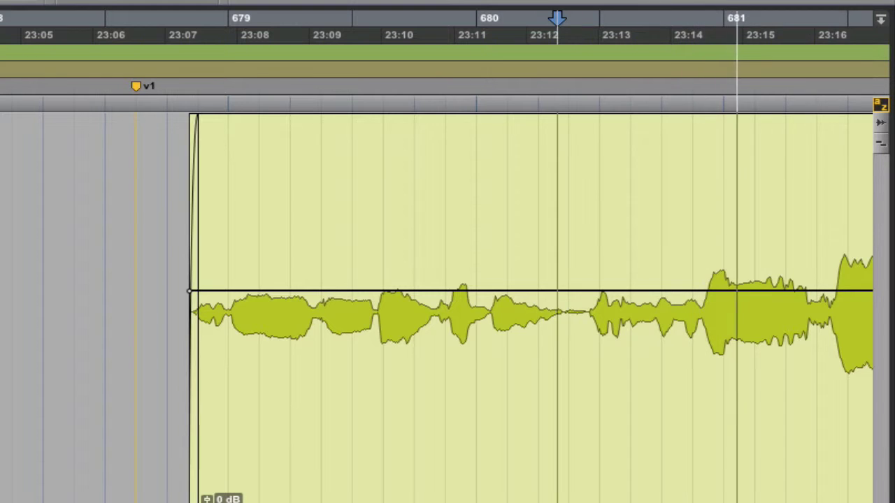
key(space)
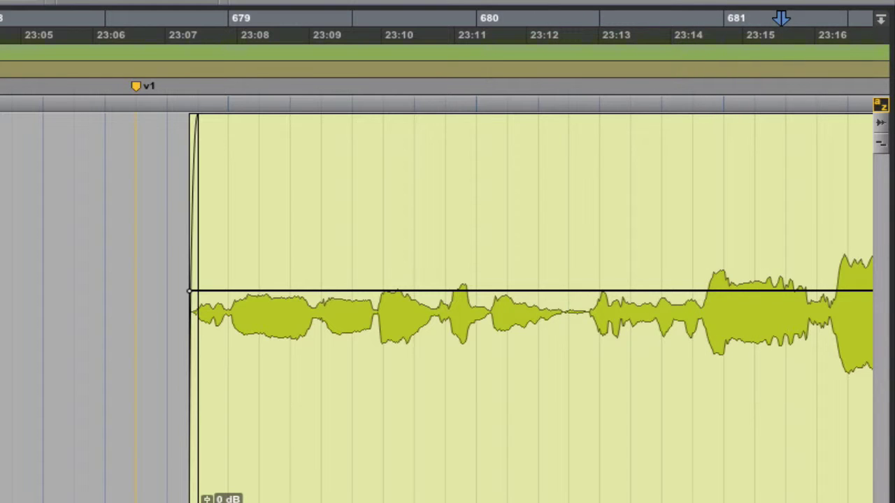
key(space)
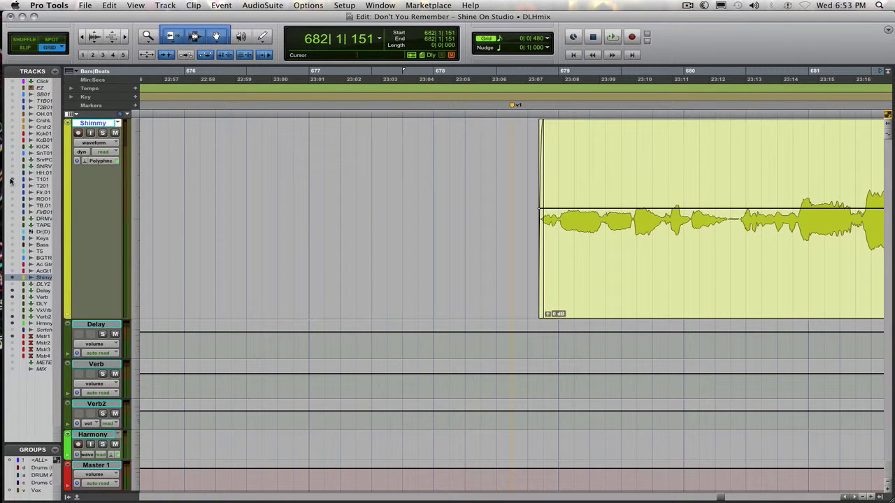
Show drum tracks Tom1.01 to Floor B.01, then move the track selection up and down from TB.01 at 679|3|000.
drag(9, 203, 11, 214)
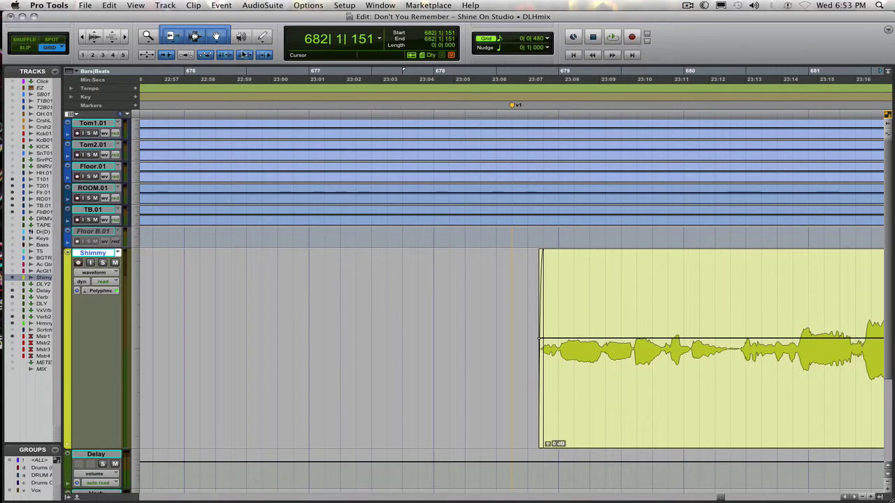
click(624, 211)
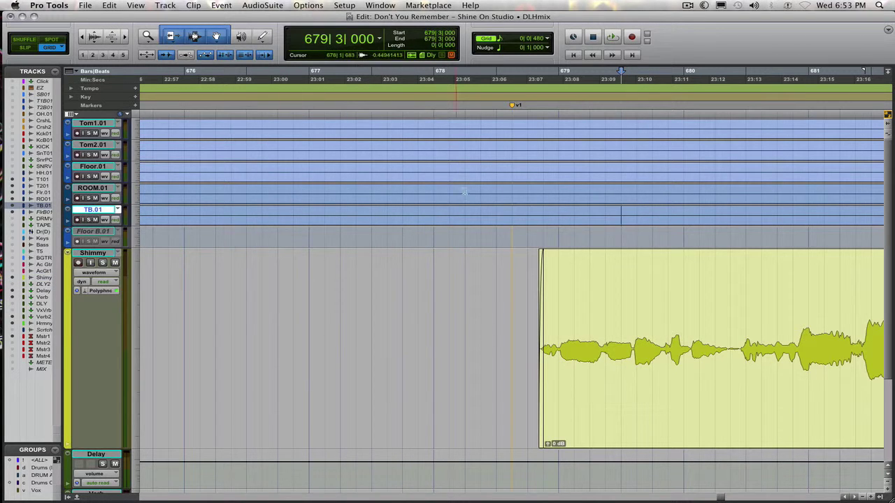
click(621, 190)
click(621, 175)
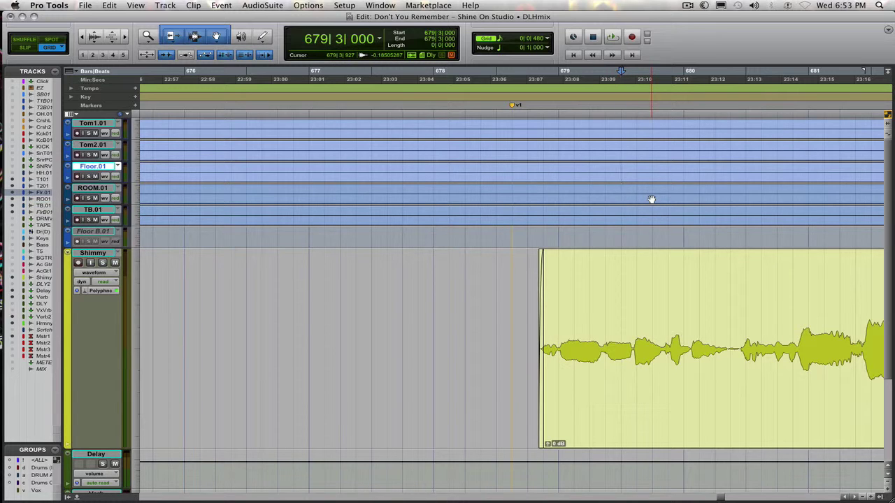
key(p)
key(p)
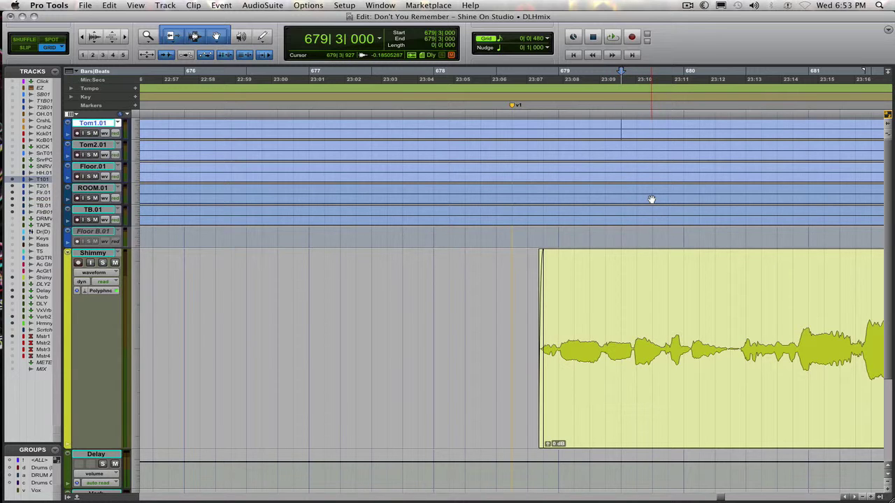
key(semicolon)
key(semicolon)
key(semicolon)
key(semicolon)
key(semicolon)
key(semicolon)
key(semicolon)
key(p)
key(p)
key(p)
key(p)
key(p)
key(p)
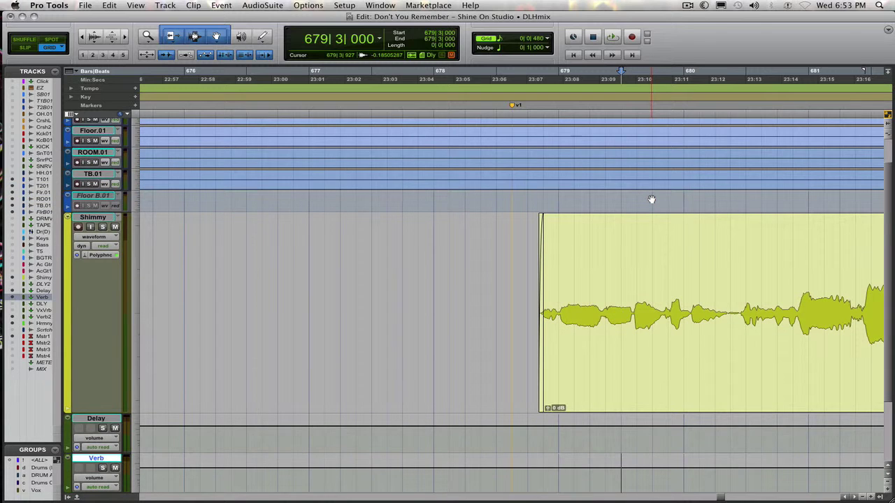
key(semicolon)
key(semicolon)
key(semicolon)
key(semicolon)
key(semicolon)
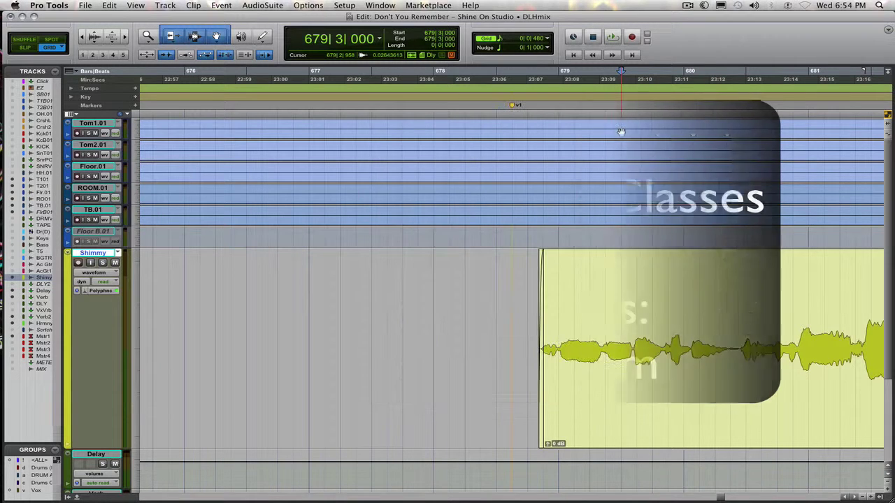
Play the Shimmy track from an insertion point at 678|4|000 just before the clip.
click(529, 132)
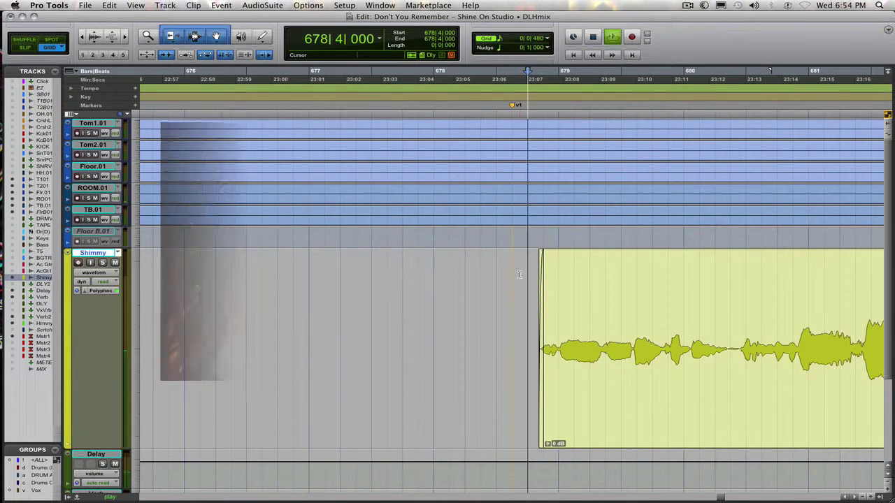
key(space)
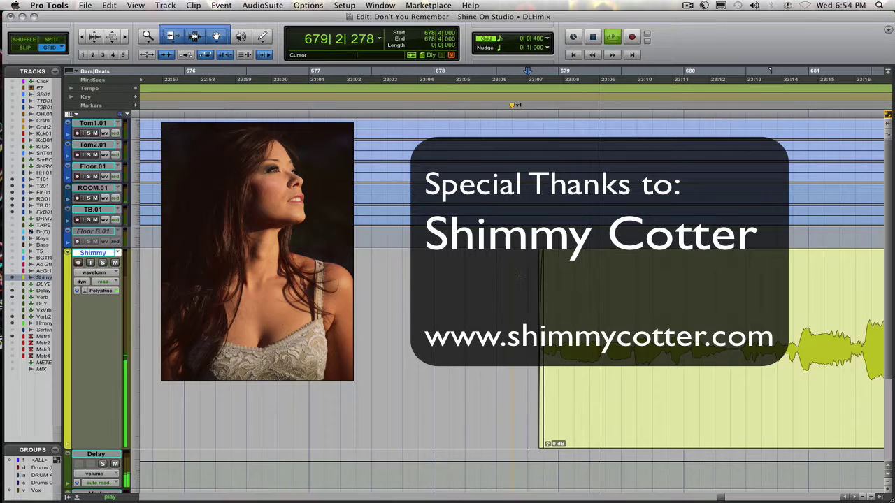